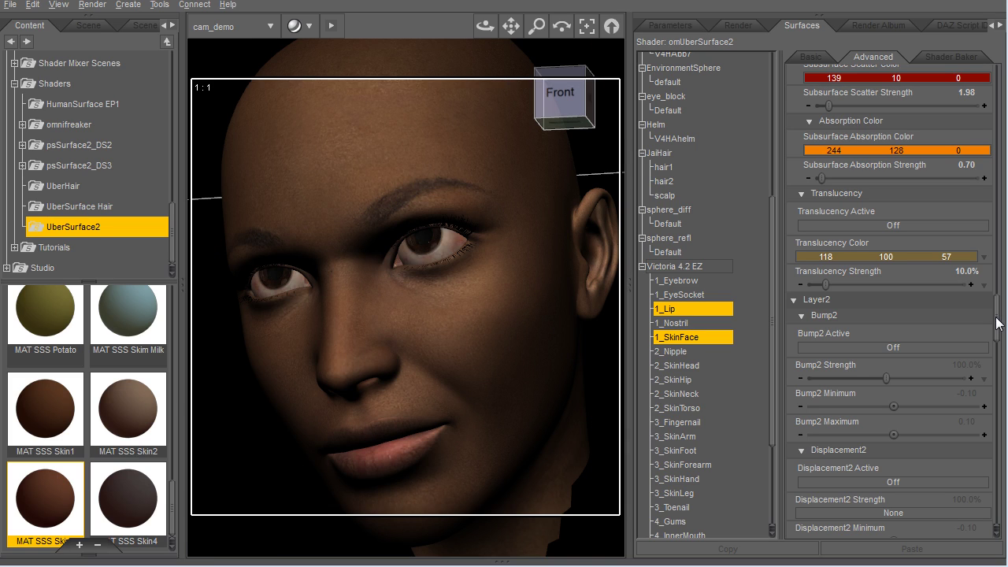
pyautogui.moveTo(997, 323); pyautogui.dragTo(1001, 333)
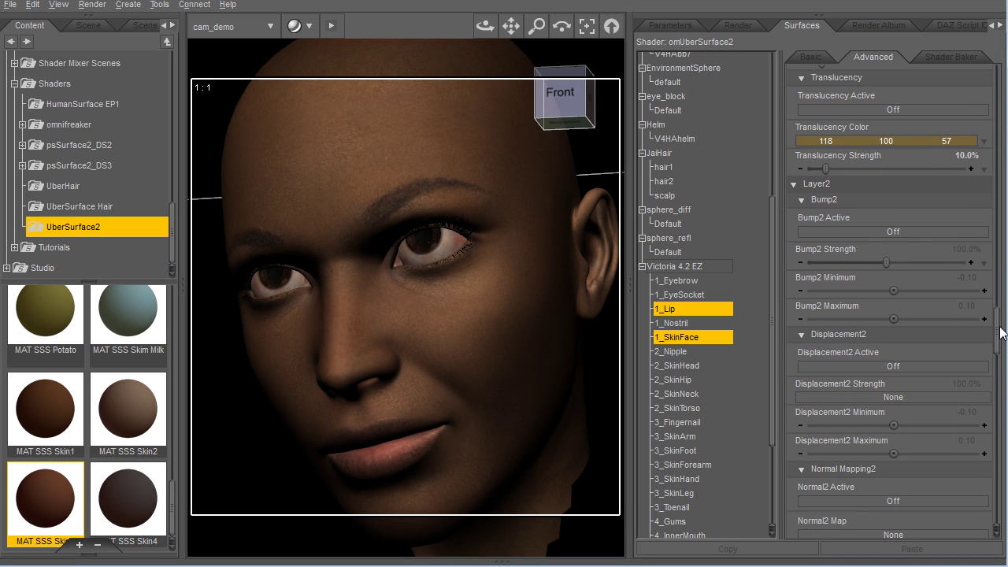
pyautogui.scroll(1, 999, 332)
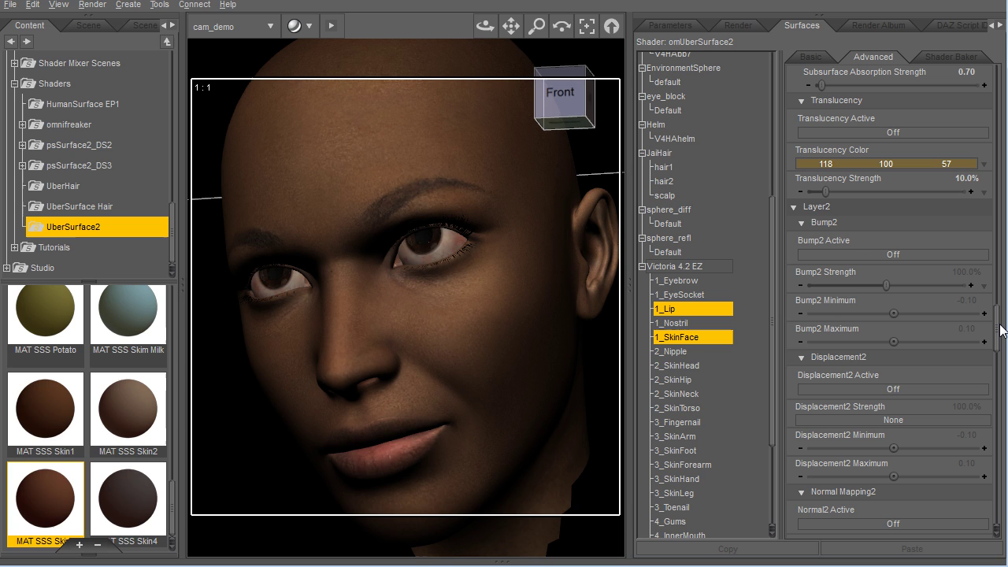
pyautogui.scroll(14, 1000, 330)
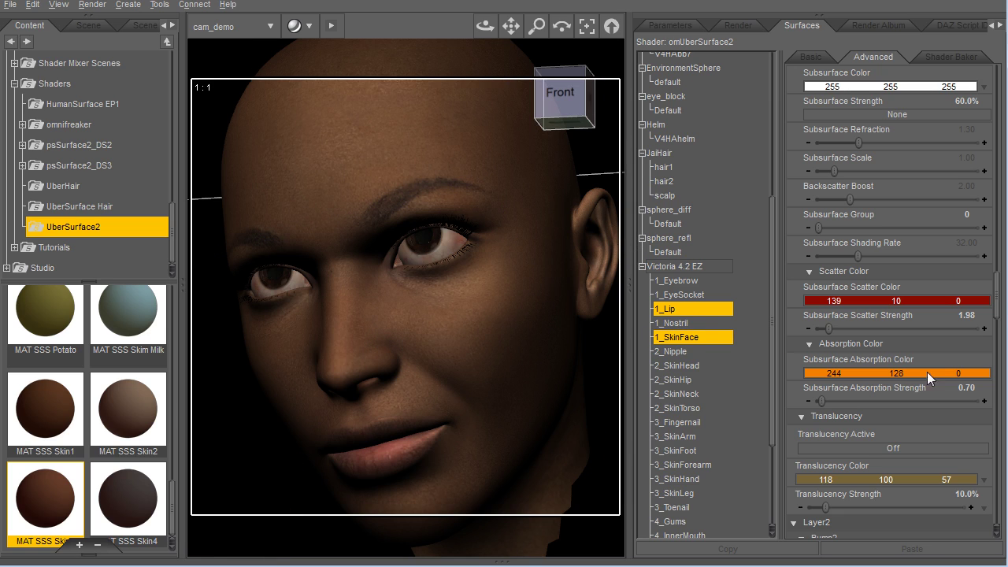
pyautogui.moveTo(998, 296)
pyautogui.mouseDown()
pyautogui.moveTo(996, 264)
pyautogui.moveTo(998, 303)
pyautogui.mouseUp()
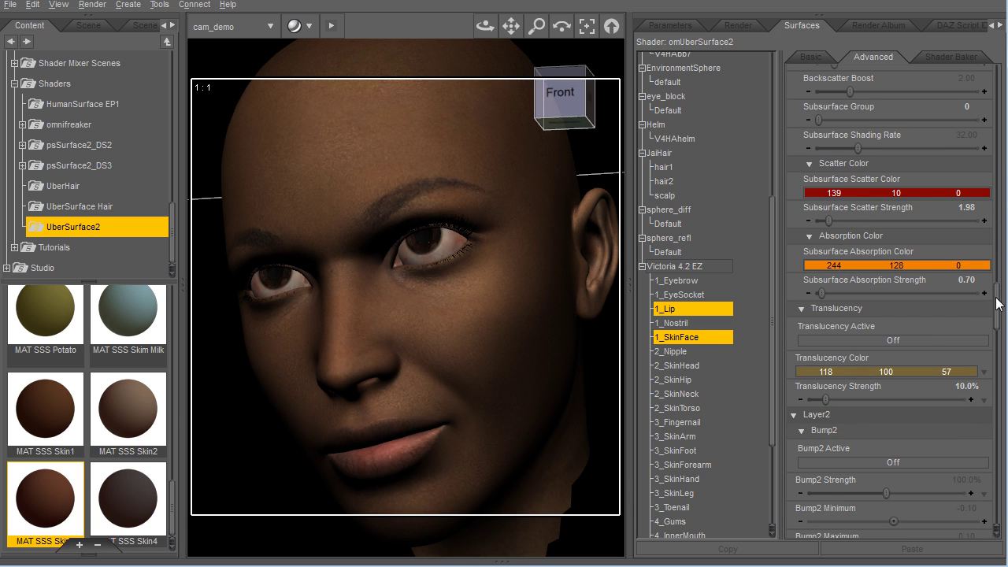
# Find the MAT L2 Dust preset among the UberSurface2 shaders and apply it to the selected lip and face surfaces.
pyautogui.moveTo(172, 508)
pyautogui.mouseDown()
pyautogui.moveTo(188, 333)
pyautogui.moveTo(176, 393)
pyautogui.mouseUp()
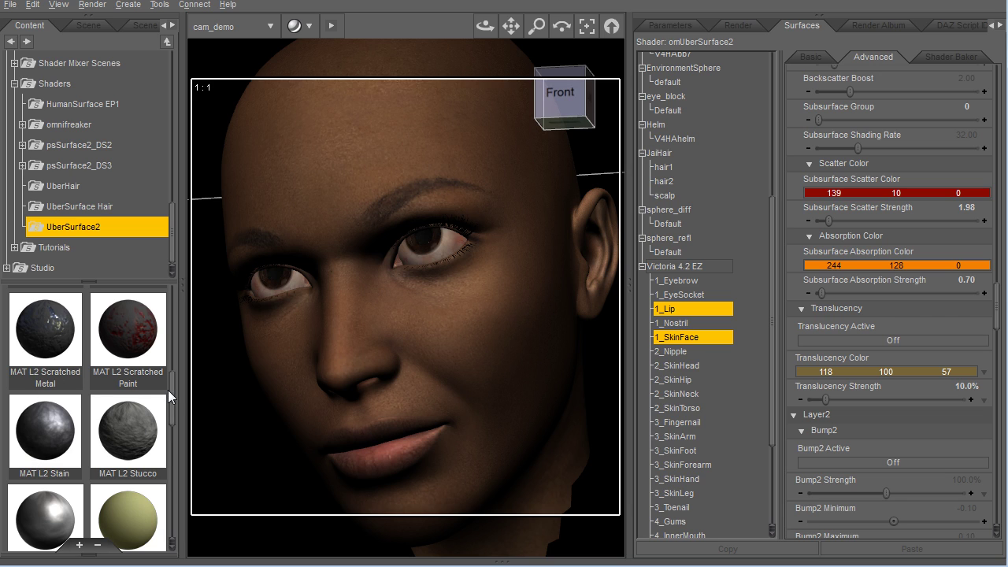
pyautogui.moveTo(172, 387); pyautogui.dragTo(170, 344)
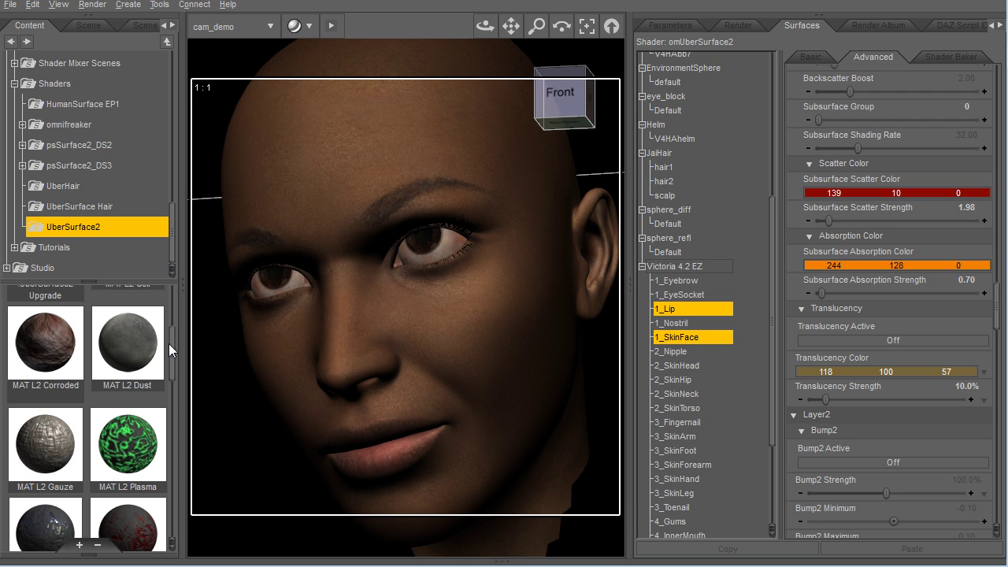
pyautogui.moveTo(169, 343)
pyautogui.mouseDown()
pyautogui.moveTo(173, 319)
pyautogui.moveTo(170, 399)
pyautogui.moveTo(164, 364)
pyautogui.mouseUp()
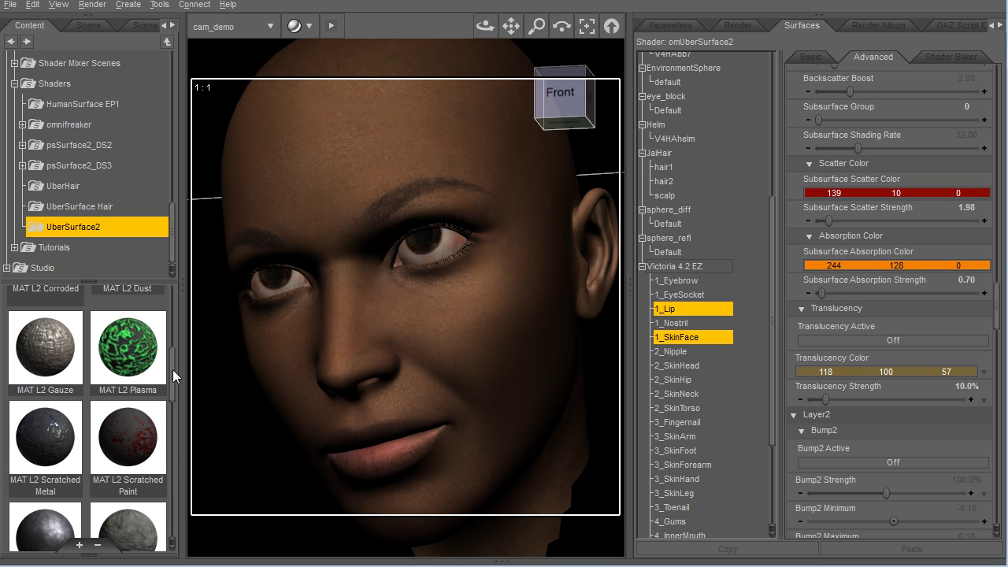
pyautogui.moveTo(173, 370); pyautogui.dragTo(172, 375)
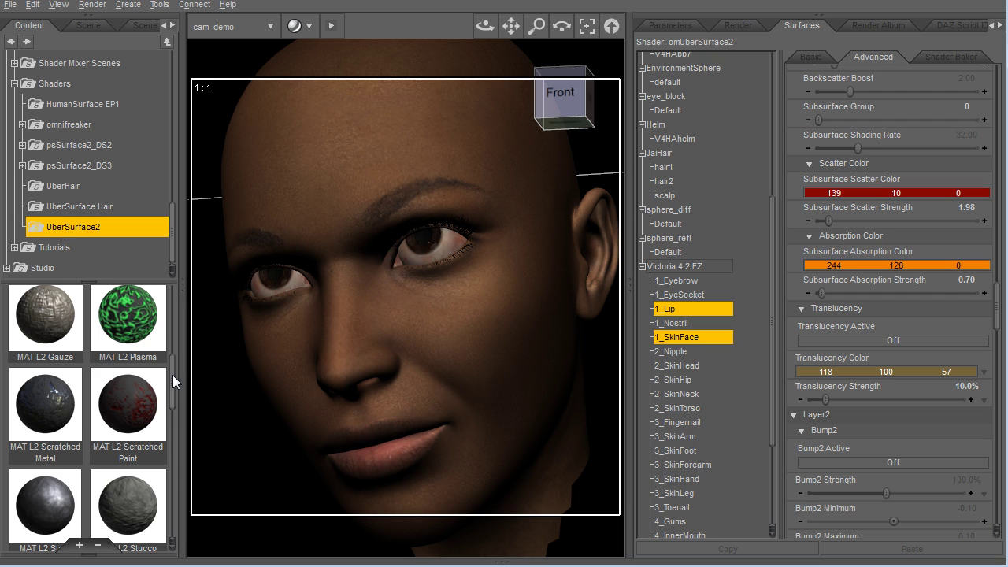
pyautogui.moveTo(173, 375); pyautogui.dragTo(177, 345)
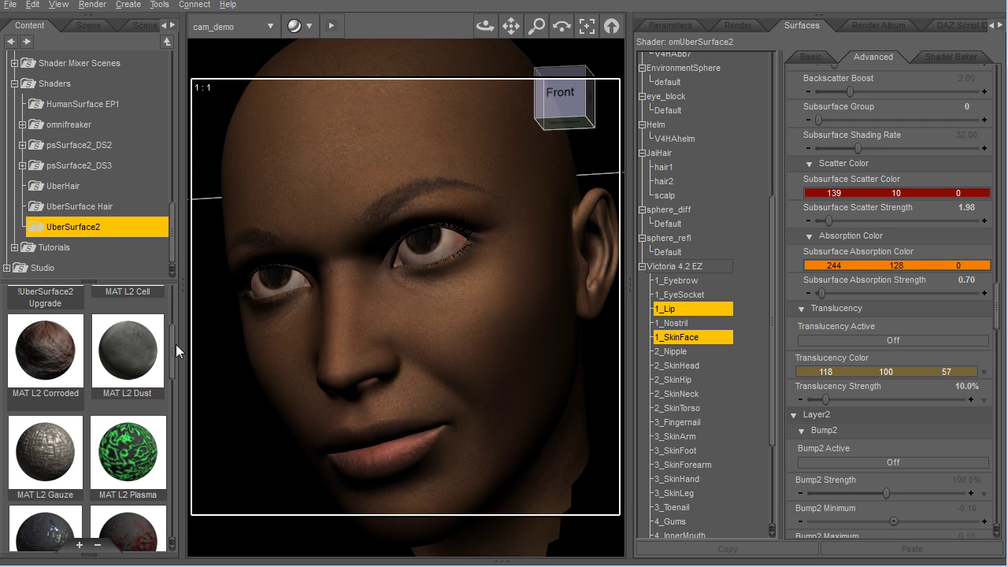
pyautogui.click(124, 355)
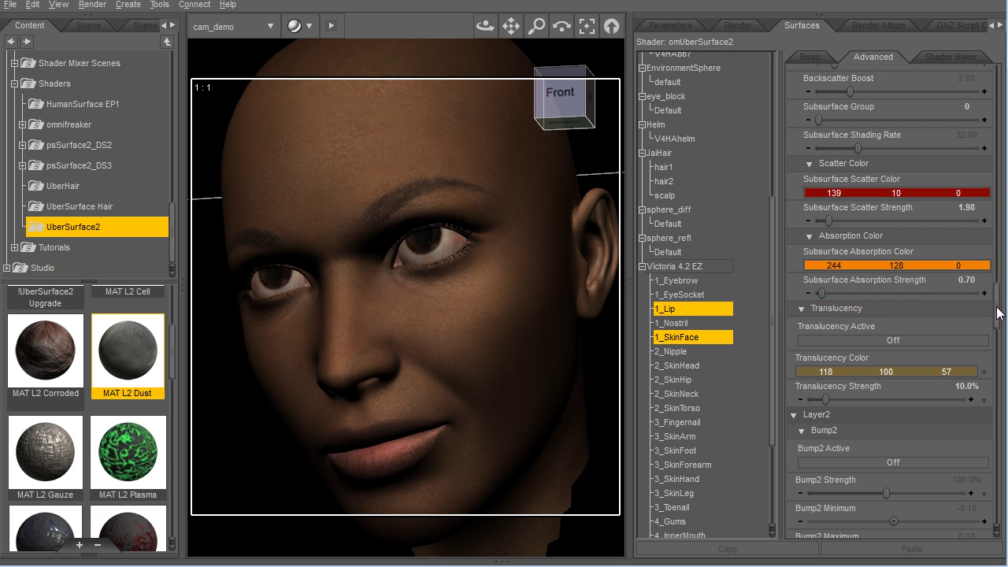
# Review the Layer2 blend mode options and blend mask settings, keep Mask Blend, and render the face.
pyautogui.scroll(-3, 998, 318)
pyautogui.moveTo(998, 317); pyautogui.dragTo(993, 367)
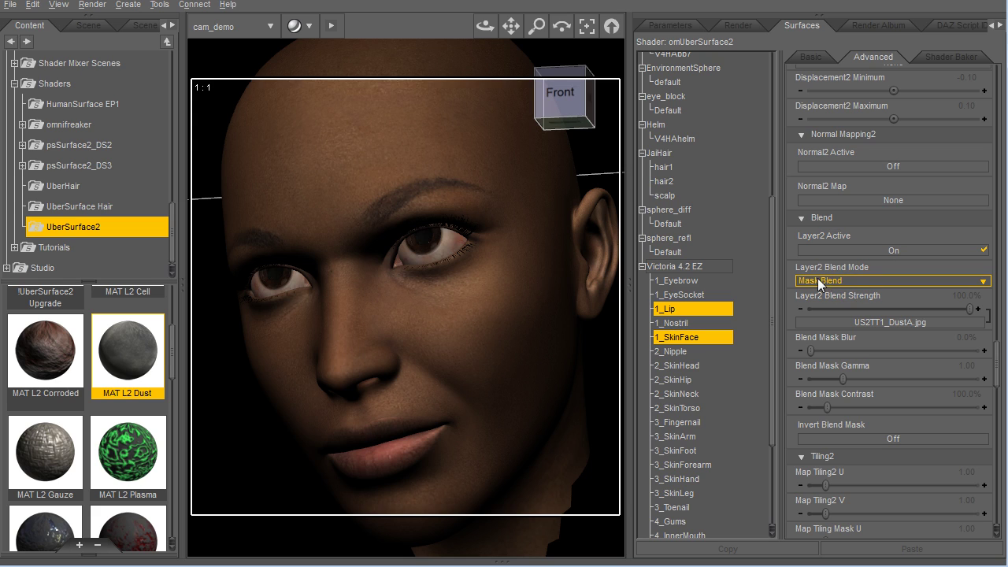
pyautogui.click(842, 281)
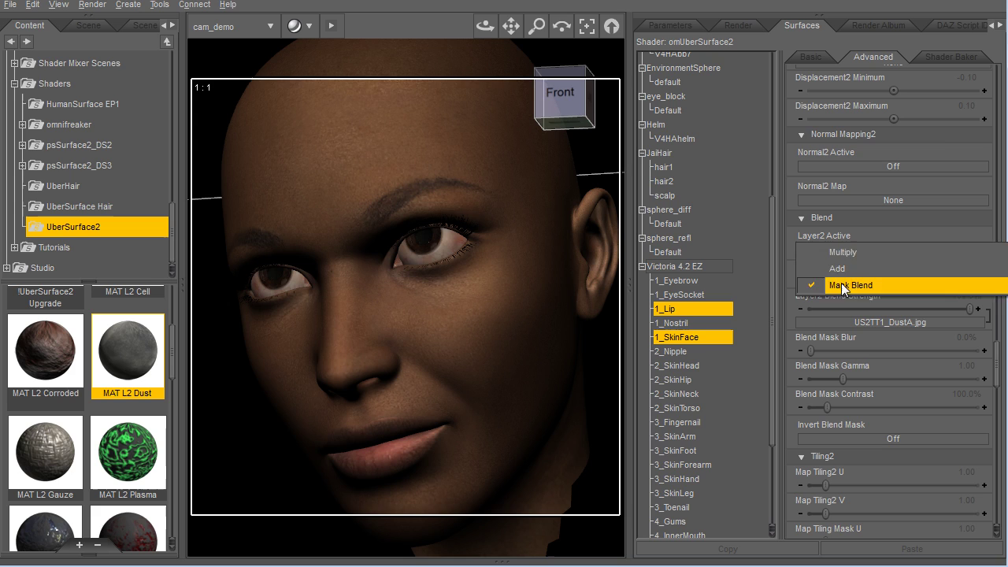
pyautogui.click(854, 285)
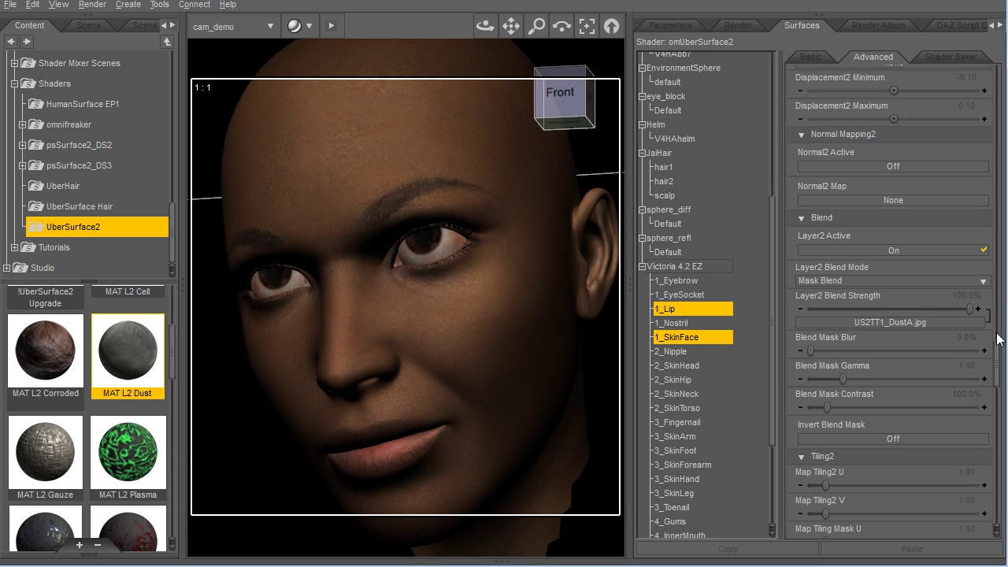
pyautogui.scroll(-3, 996, 364)
pyautogui.moveTo(996, 364); pyautogui.dragTo(984, 345)
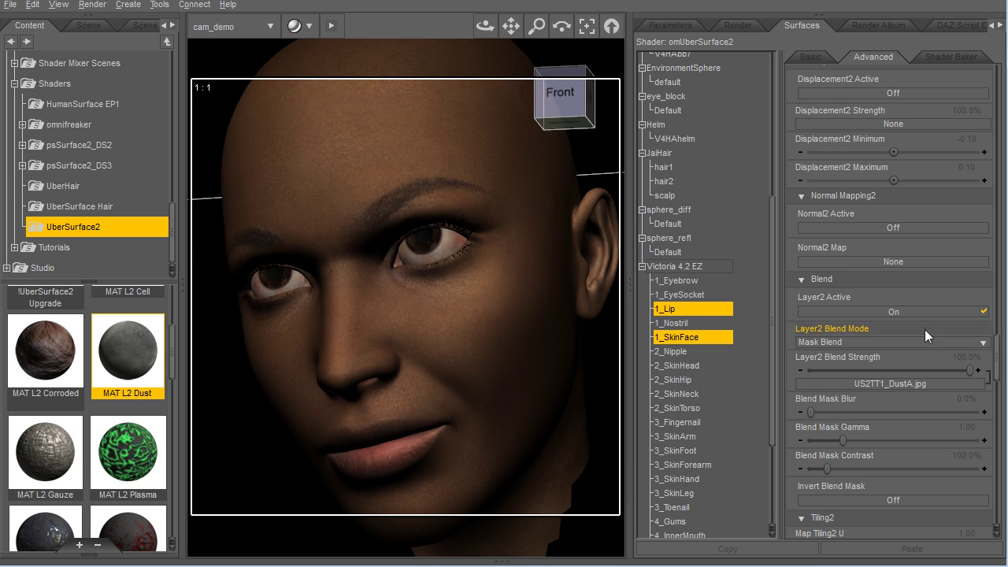
pyautogui.click(847, 344)
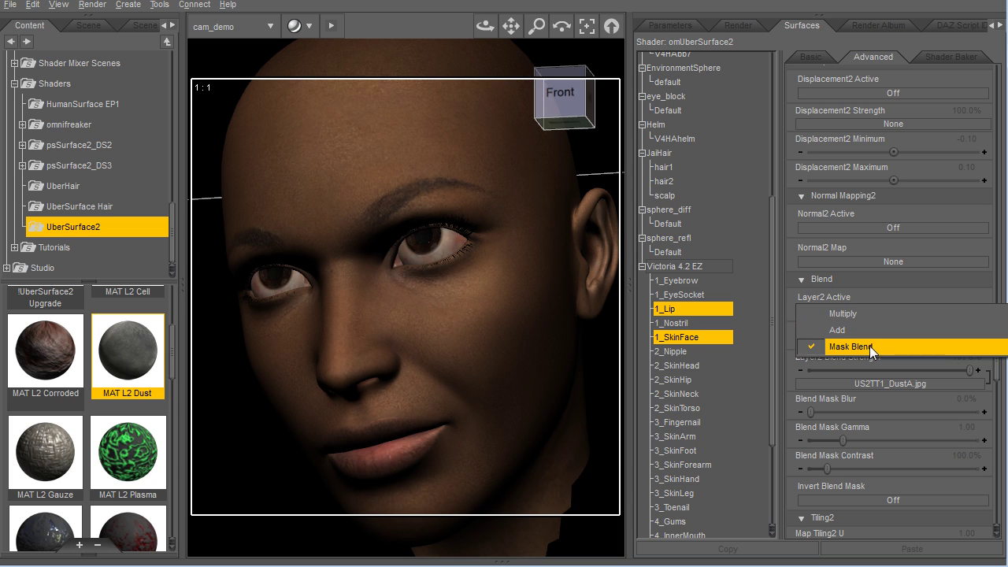
pyautogui.click(869, 346)
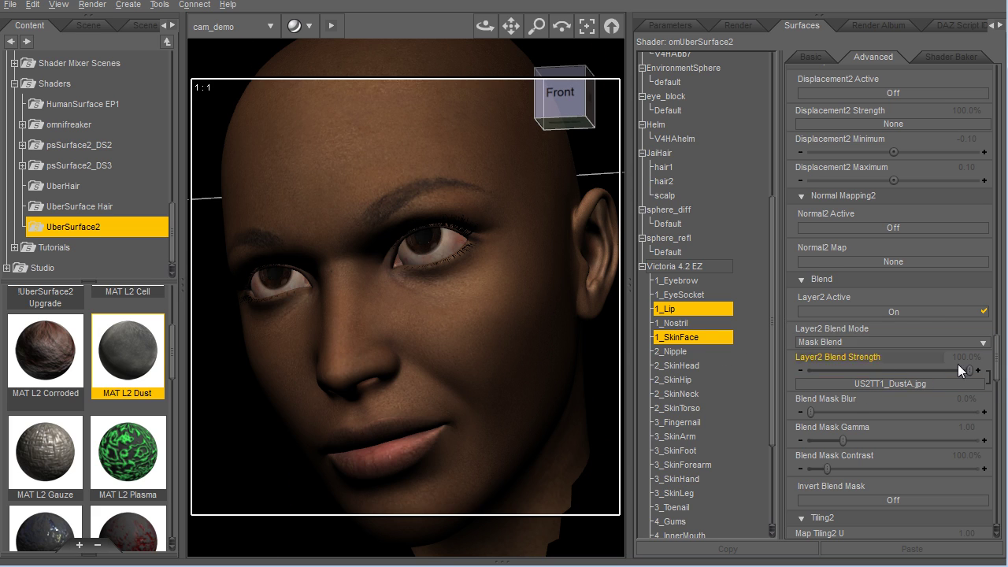
pyautogui.moveTo(999, 360); pyautogui.dragTo(995, 370)
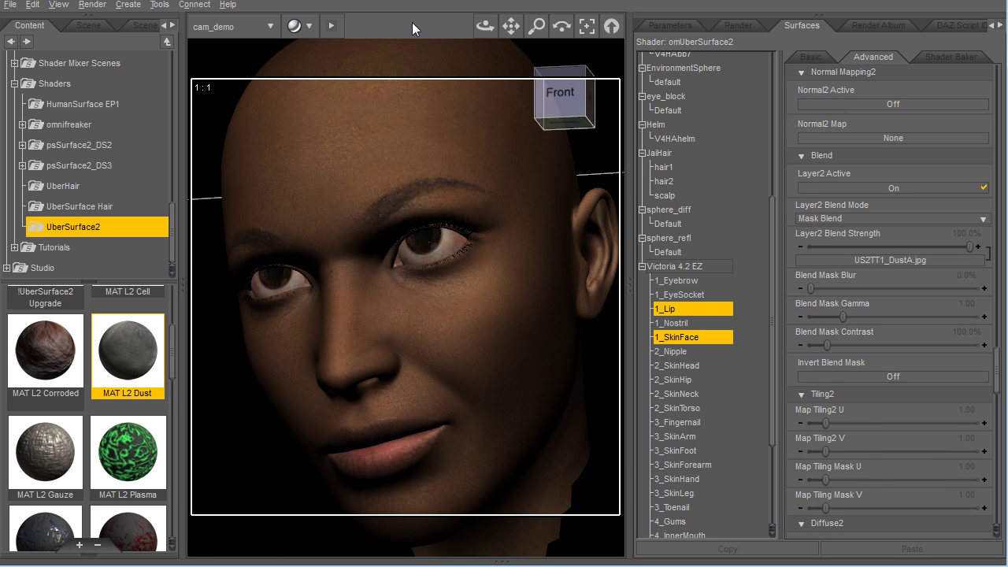
pyautogui.hotkey('ctrl', 'r')
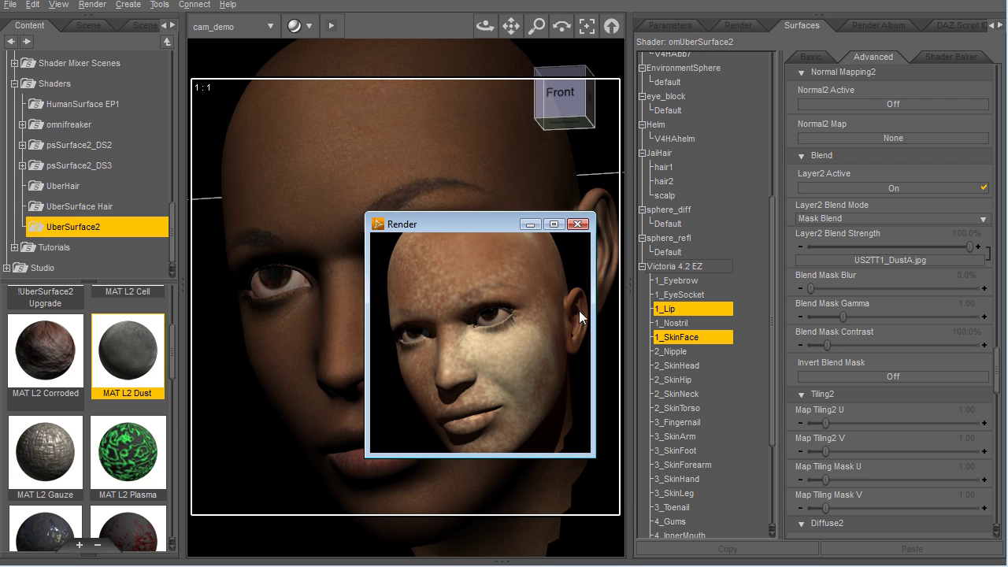
# Set Map Tiling Mask U and Map Tiling Mask V to 1.8 and run a partial test render.
pyautogui.click(996, 367)
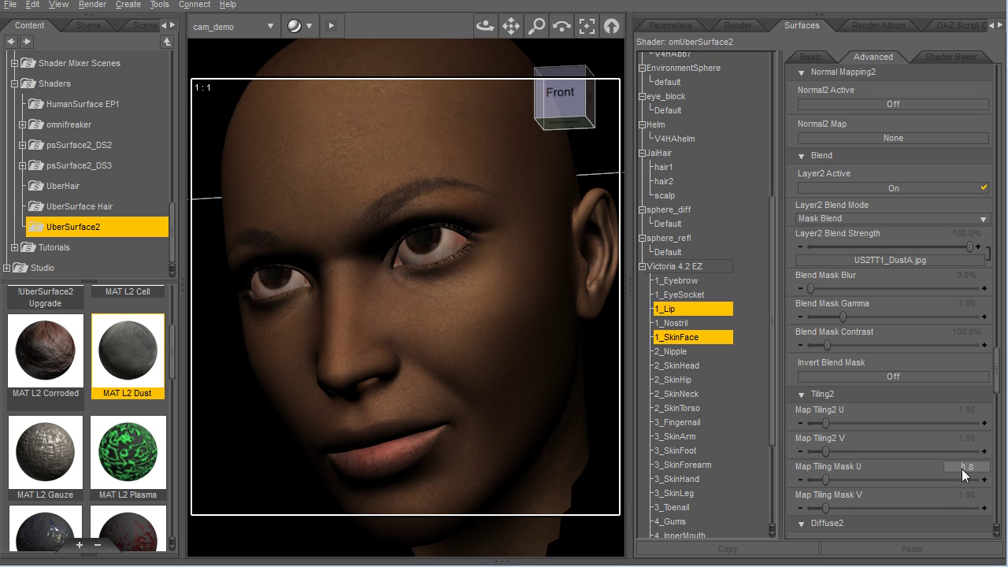
pyautogui.press('Return')
pyautogui.click(961, 492)
pyautogui.write('1.8')
pyautogui.press('Return')
pyautogui.hotkey('ctrl', 'r')
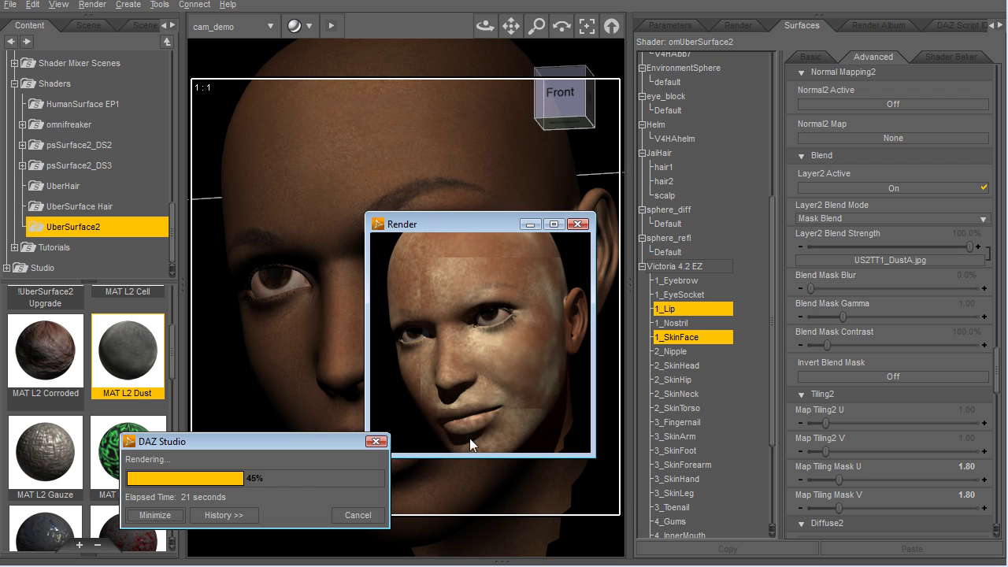
pyautogui.click(360, 516)
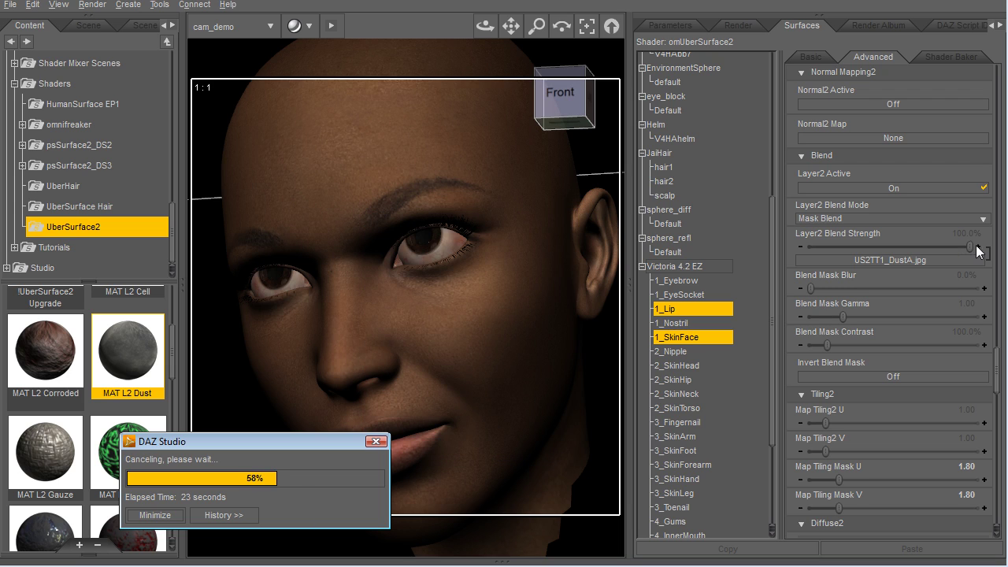
# Lower the Layer2 Blend Strength to 59.7% and check it with a partial test render.
pyautogui.moveTo(969, 247); pyautogui.dragTo(906, 247)
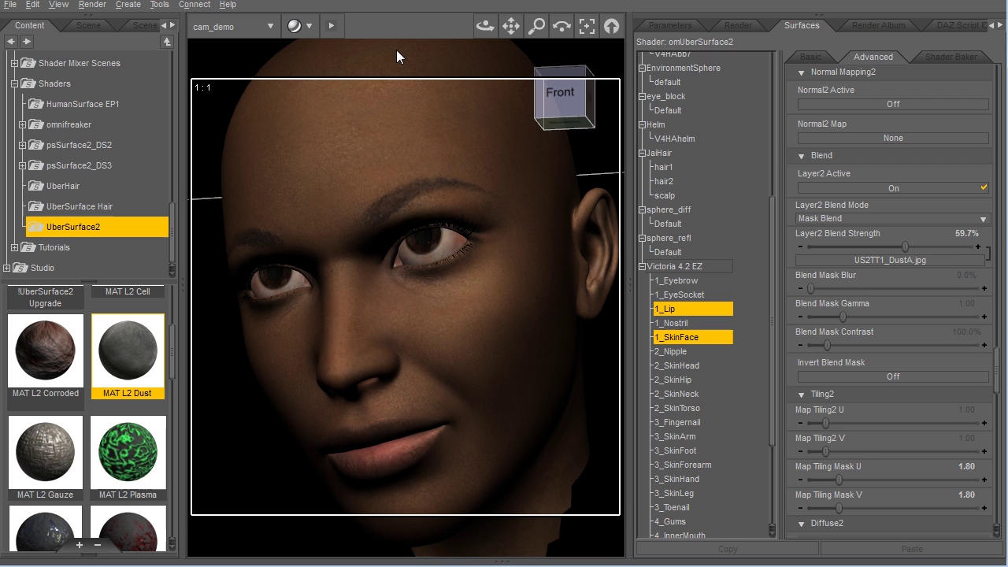
pyautogui.hotkey('ctrl', 'r')
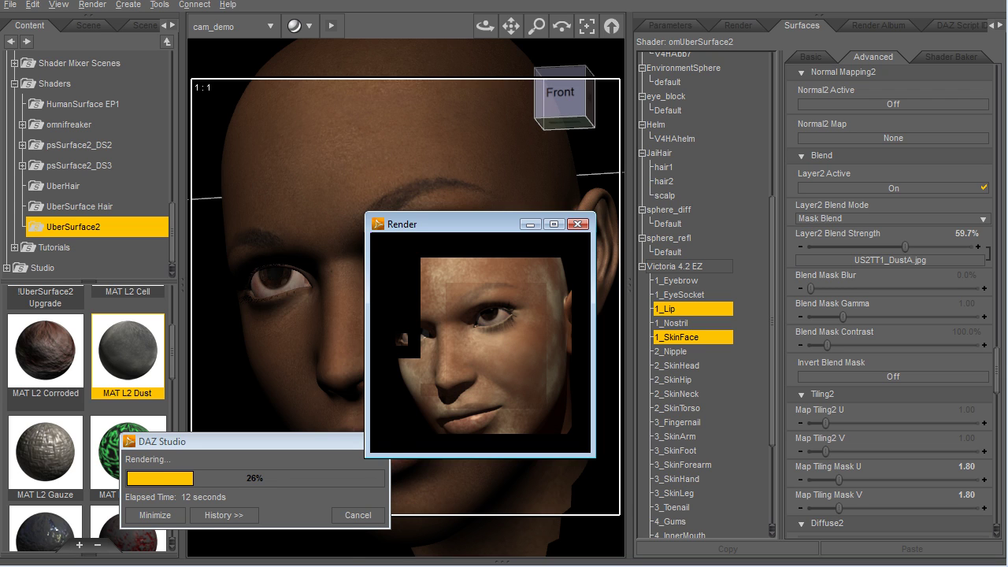
pyautogui.click(362, 513)
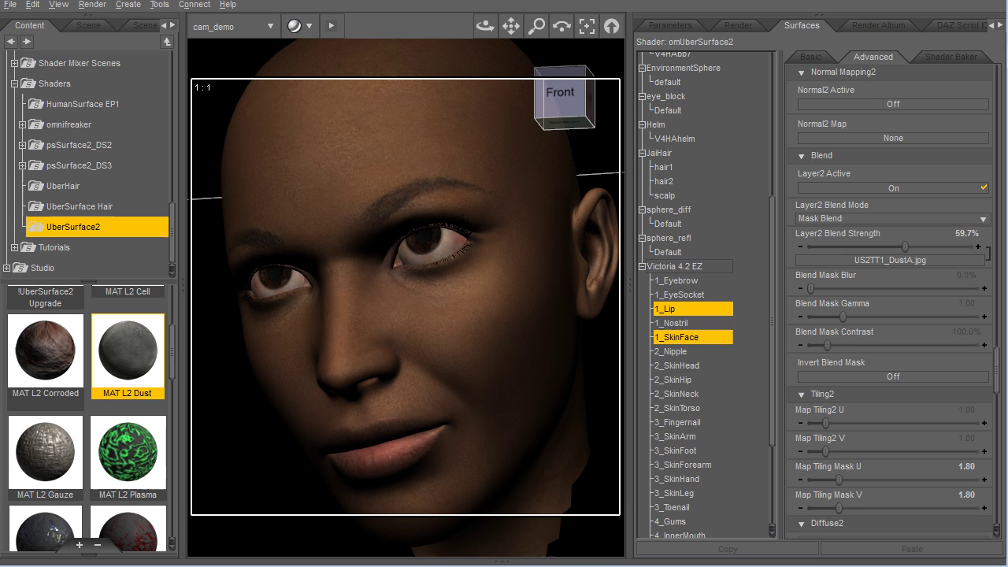
# Turn on Specular2 for the second layer of the lip and face surfaces.
pyautogui.scroll(-2, 889, 315)
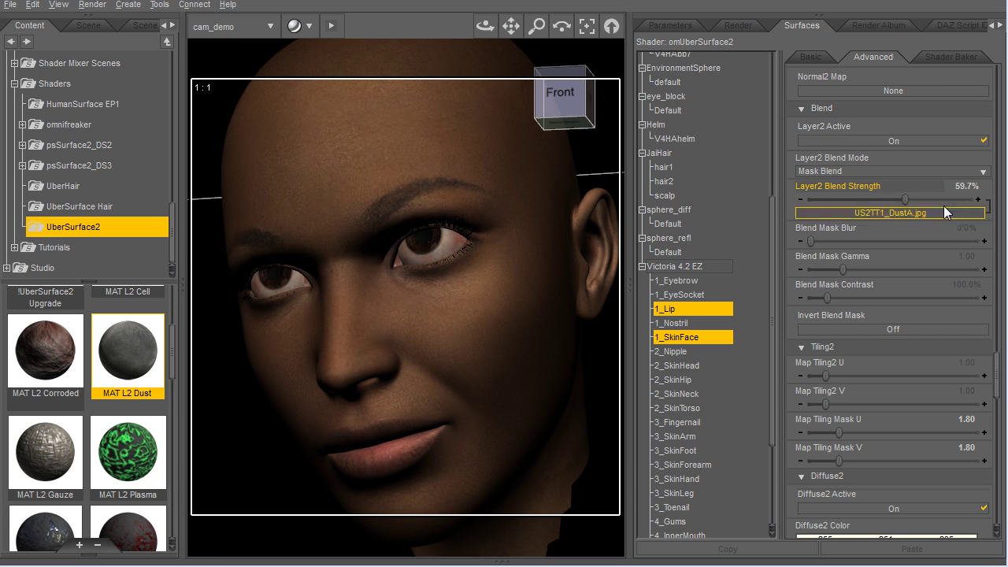
pyautogui.moveTo(997, 367); pyautogui.dragTo(997, 373)
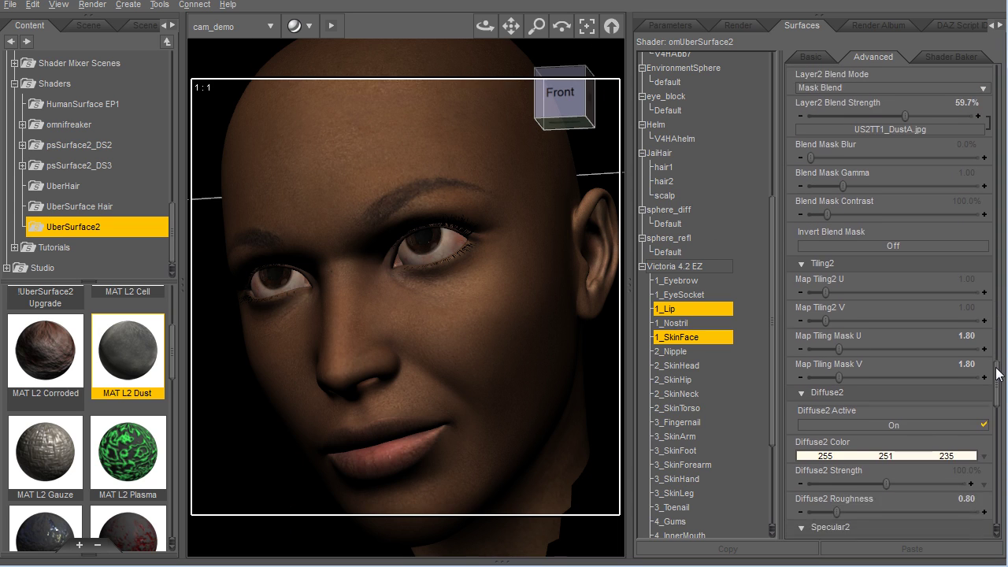
pyautogui.scroll(-3, 997, 373)
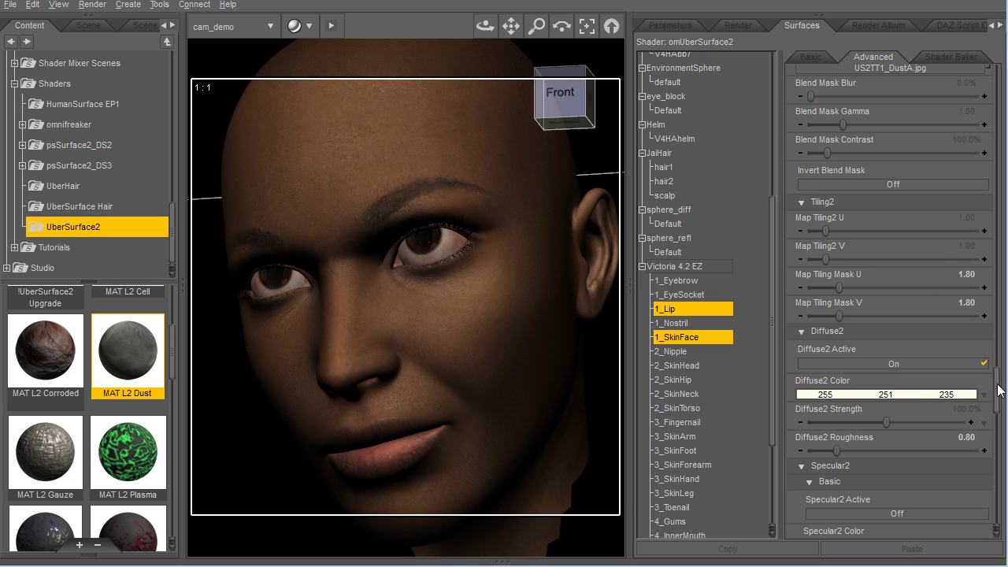
pyautogui.moveTo(997, 390); pyautogui.dragTo(997, 401)
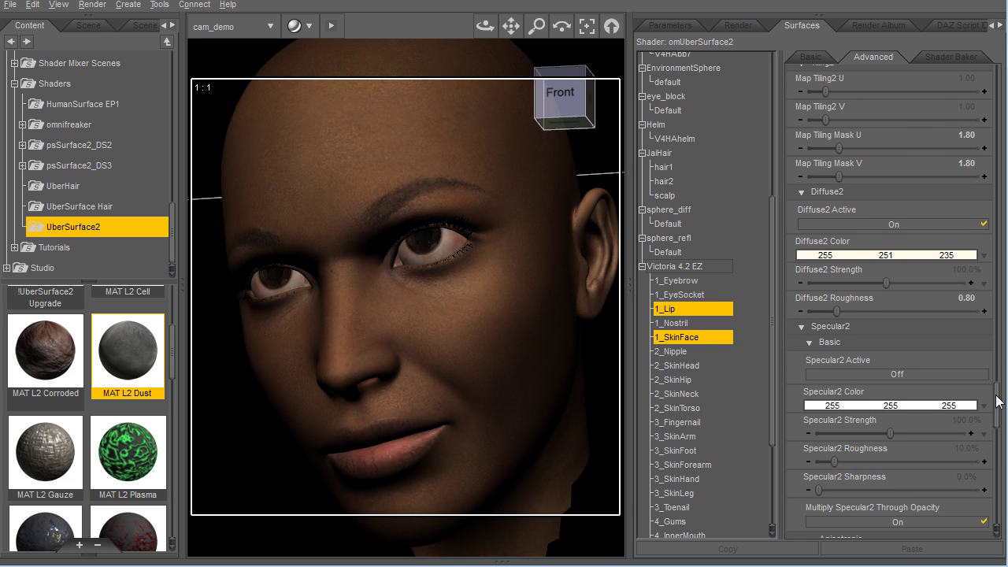
pyautogui.click(916, 374)
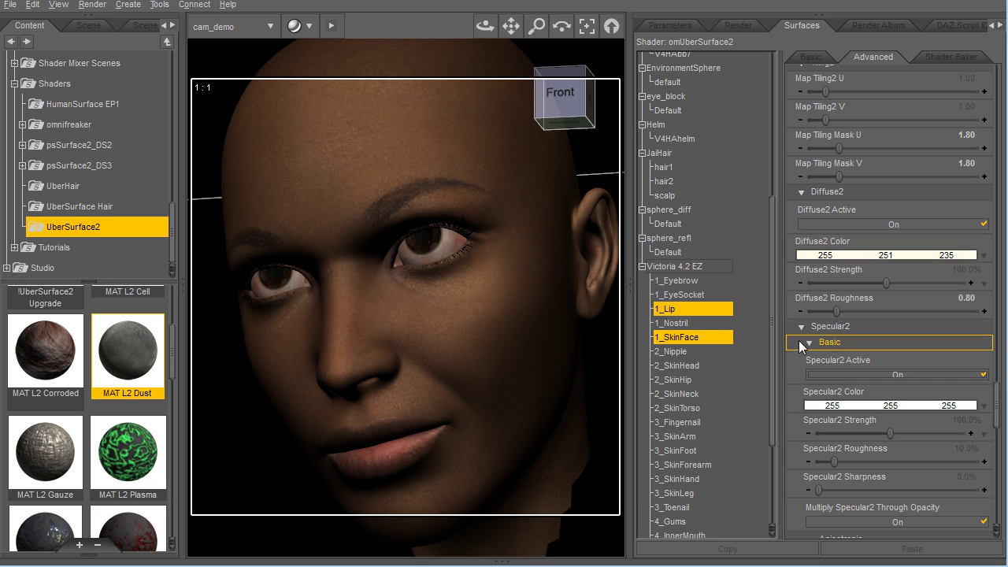
pyautogui.moveTo(997, 392)
pyautogui.mouseDown()
pyautogui.moveTo(996, 401)
pyautogui.moveTo(997, 392)
pyautogui.mouseUp()
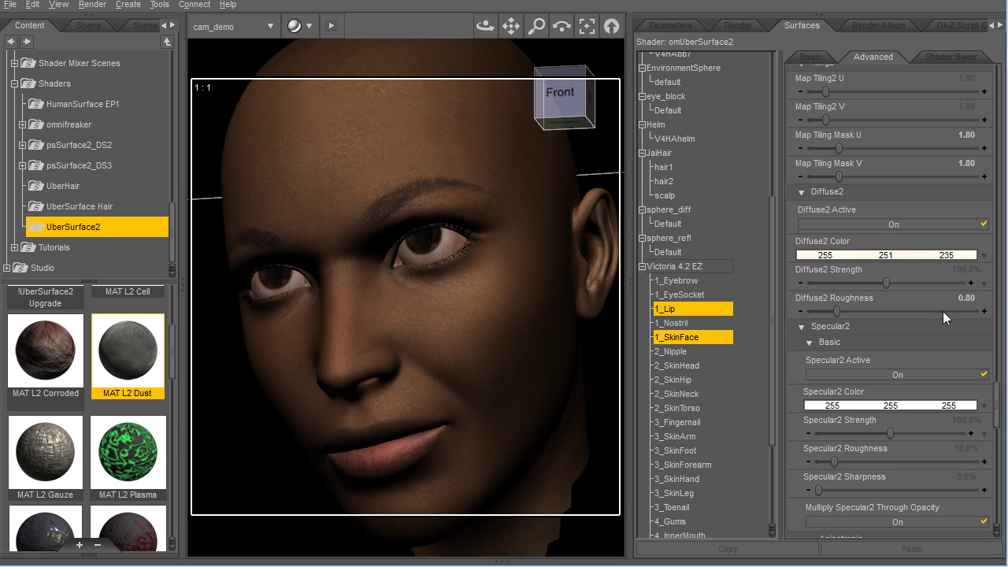
# Change the Diffuse2 Color to dark red (90, 0, 0) and raise the Specular2 Roughness.
pyautogui.click(863, 255)
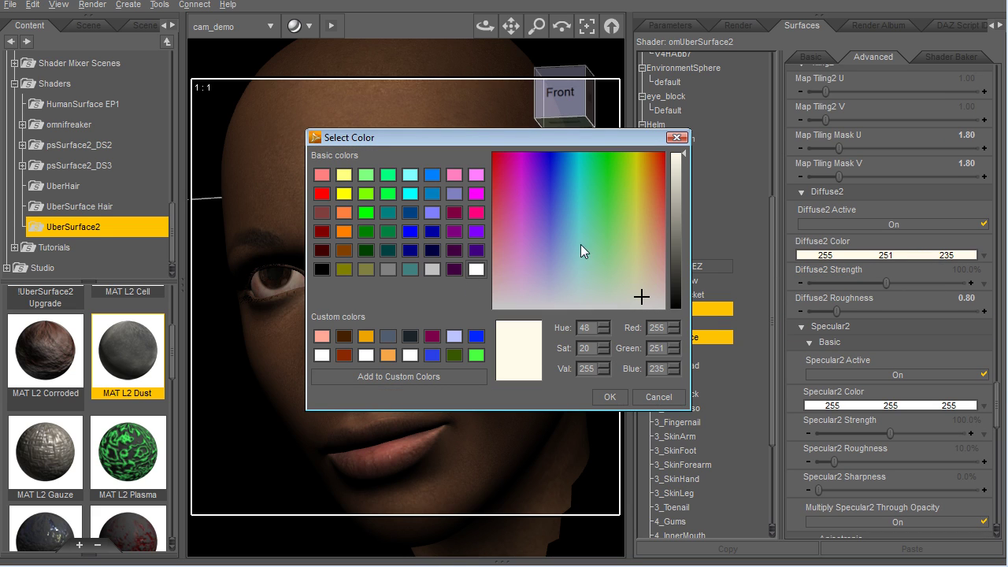
pyautogui.click(317, 252)
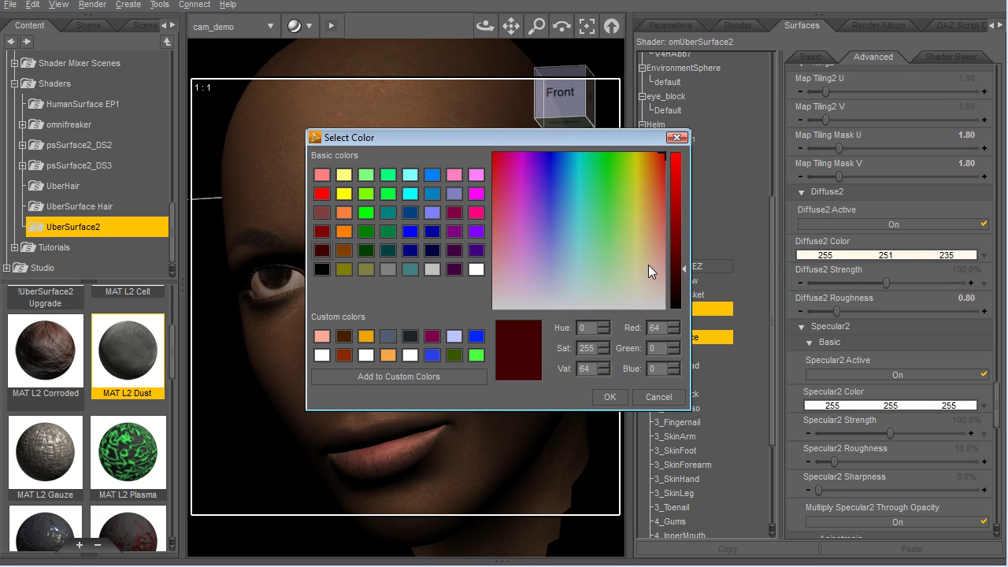
pyautogui.moveTo(684, 269)
pyautogui.mouseDown()
pyautogui.moveTo(681, 246)
pyautogui.moveTo(682, 272)
pyautogui.moveTo(682, 260)
pyautogui.mouseUp()
pyautogui.click(607, 396)
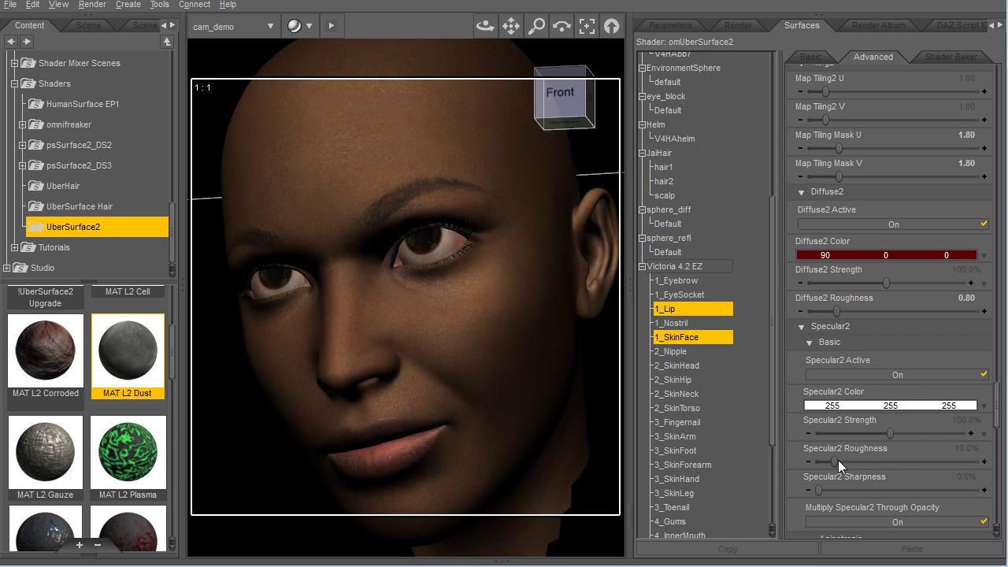
pyautogui.moveTo(836, 461); pyautogui.dragTo(895, 463)
# Switch the Layer2 Blend Mode to Multiply and render the face.
pyautogui.moveTo(998, 401); pyautogui.dragTo(998, 371)
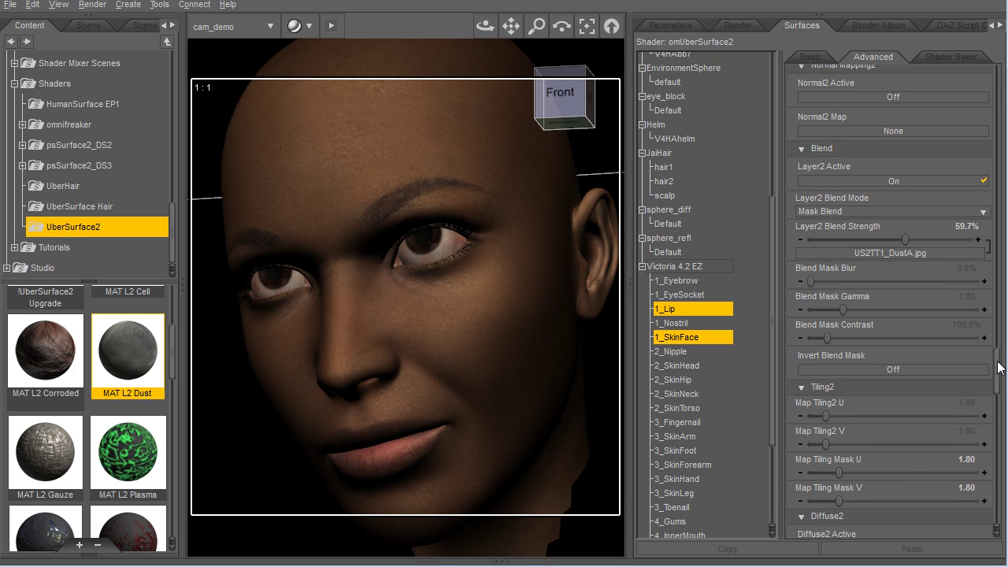
pyautogui.click(858, 211)
pyautogui.click(857, 186)
pyautogui.hotkey('ctrl', 'r')
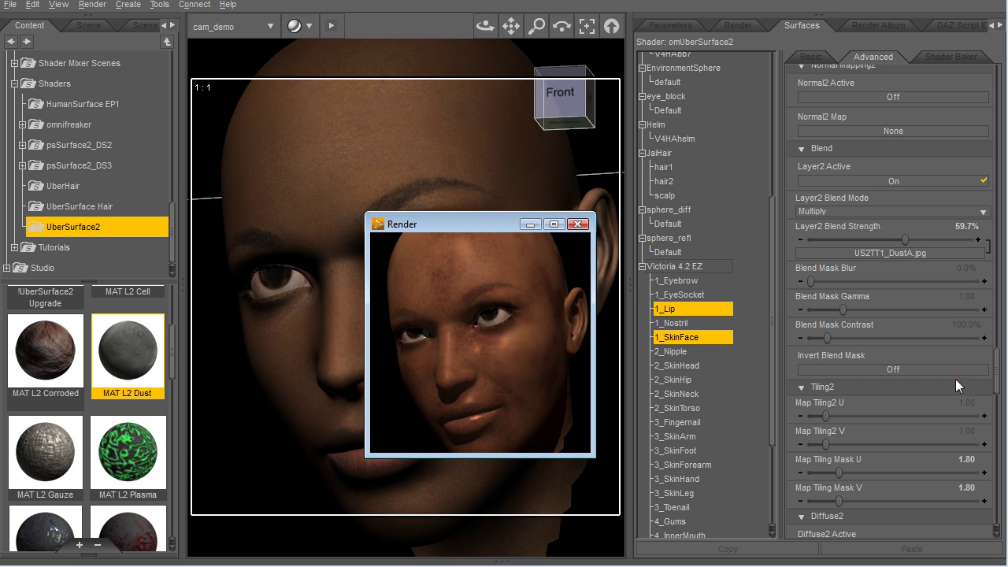
# Raise the second layer's Blend Mask Contrast to 493.2% and check it with a partial test render.
pyautogui.click(998, 373)
pyautogui.moveTo(998, 370); pyautogui.dragTo(999, 406)
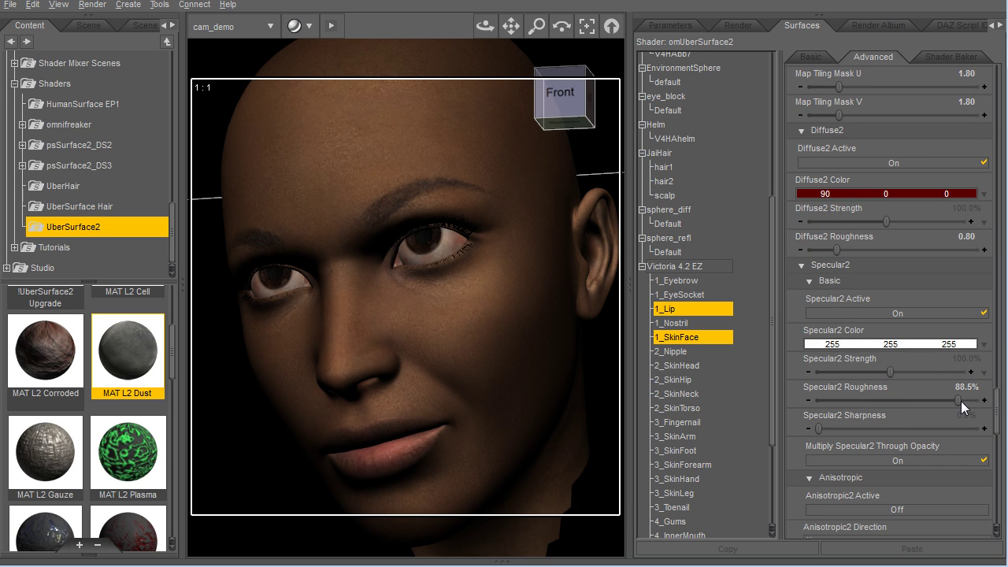
pyautogui.moveTo(961, 401); pyautogui.dragTo(1000, 349)
pyautogui.scroll(1, 998, 403)
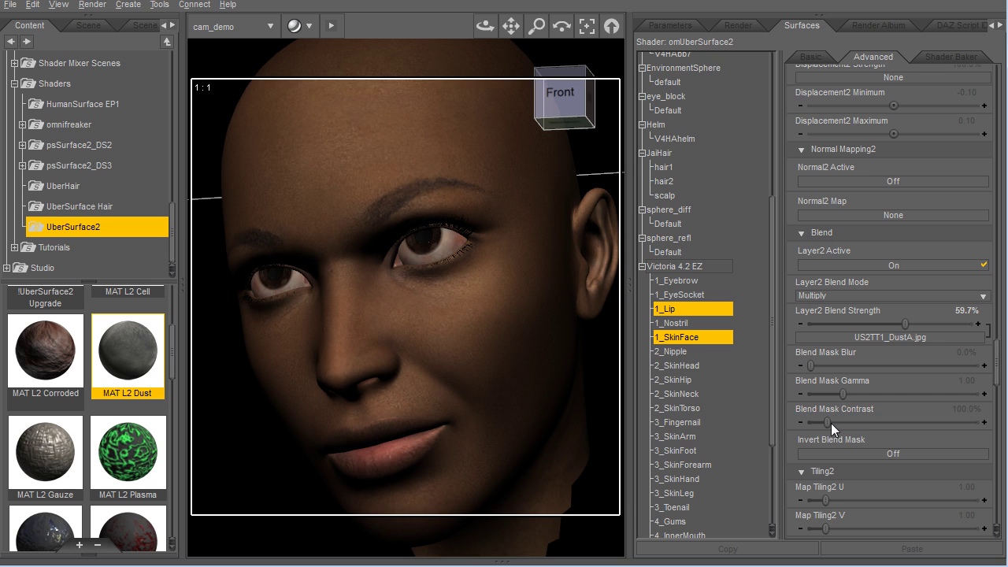
pyautogui.moveTo(831, 422); pyautogui.dragTo(860, 422)
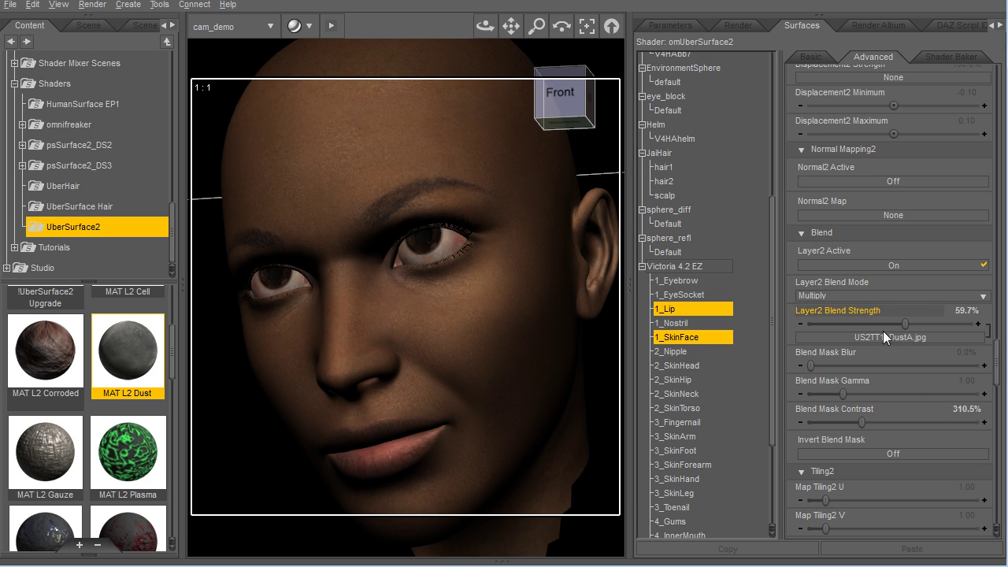
pyautogui.moveTo(861, 420); pyautogui.dragTo(892, 423)
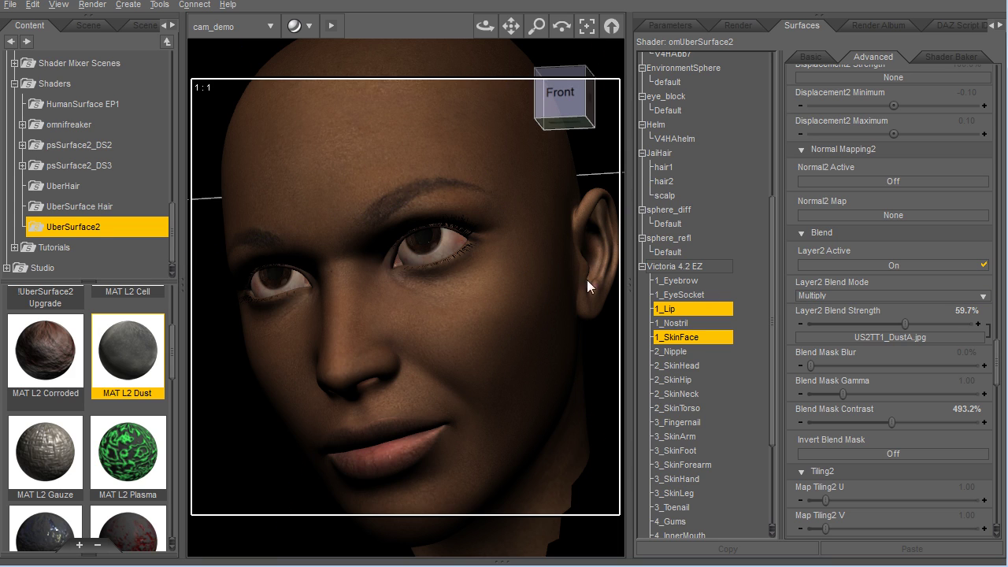
pyautogui.hotkey('ctrl', 'r')
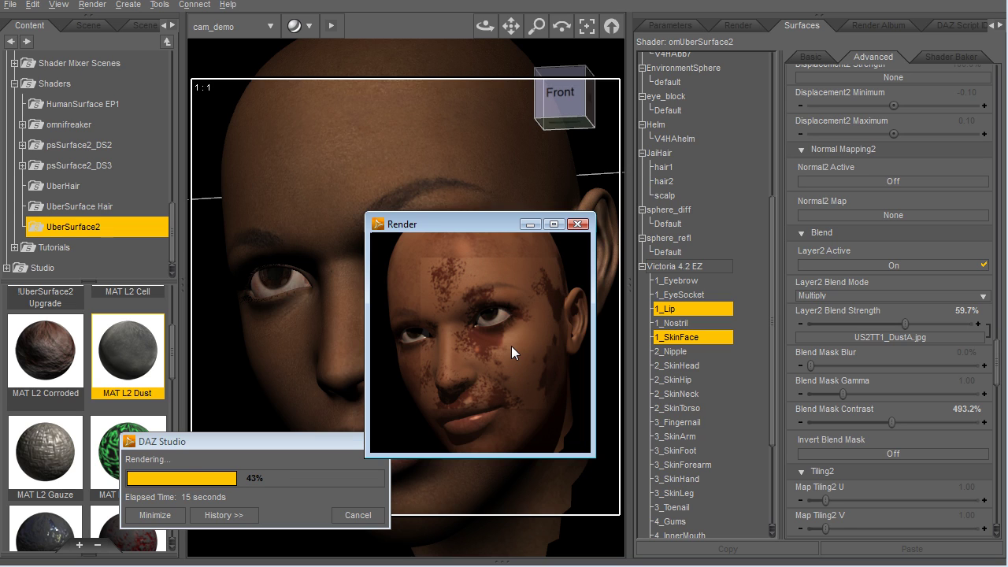
pyautogui.click(368, 518)
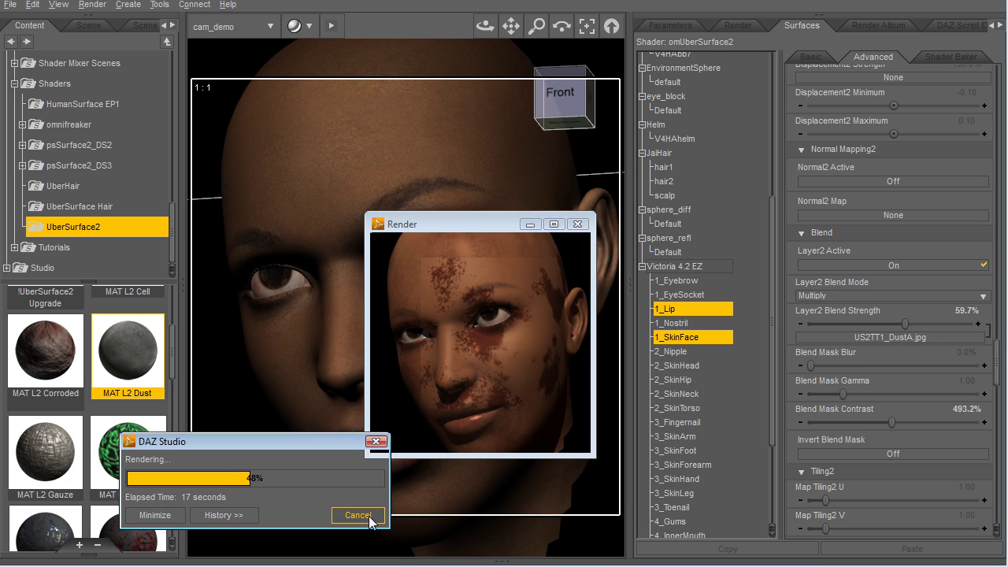
# Lower the Blend Mask Contrast to 278.5% and the Blend Mask Gamma to 0.58, and render the face.
pyautogui.moveTo(887, 422); pyautogui.dragTo(836, 395)
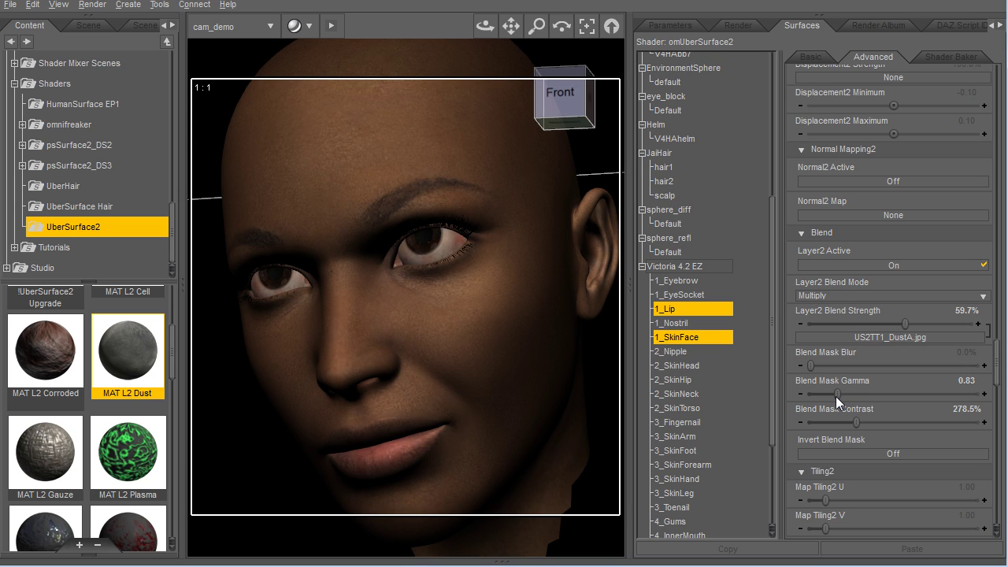
pyautogui.moveTo(835, 396)
pyautogui.mouseDown()
pyautogui.moveTo(848, 396)
pyautogui.moveTo(826, 396)
pyautogui.mouseUp()
pyautogui.hotkey('ctrl', 'r')
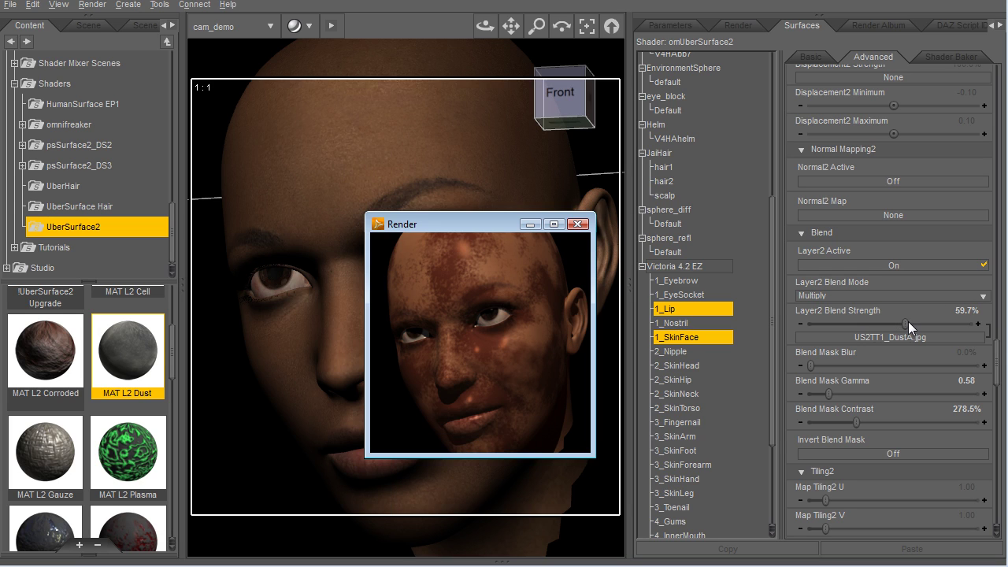
# Raise the Blend Mask Gamma to 1.45 and lower the Blend Mask Contrast to 168.9%.
pyautogui.moveTo(828, 391); pyautogui.dragTo(857, 393)
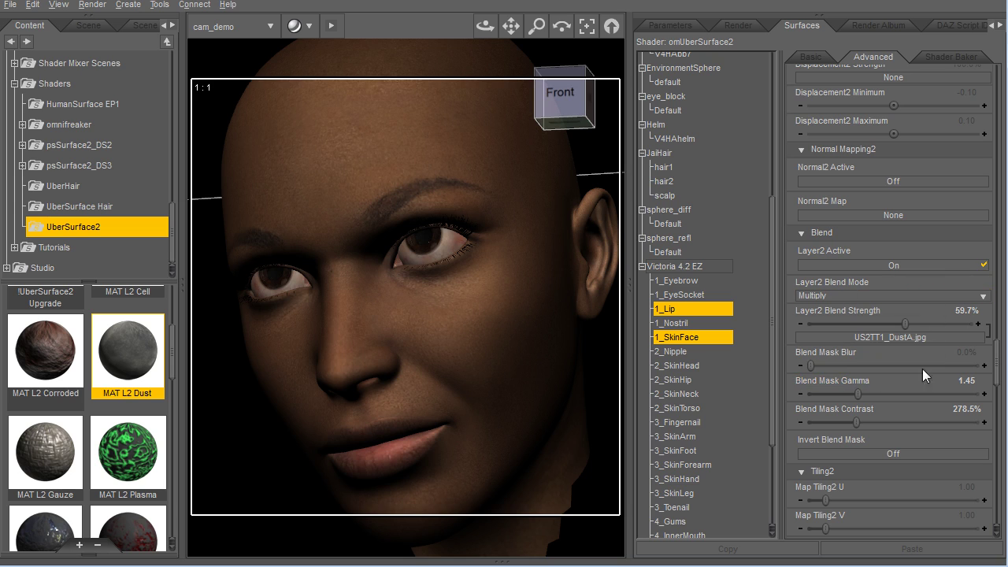
pyautogui.moveTo(854, 424); pyautogui.dragTo(836, 425)
# Turn on Bump2 for the second layer of the lip and face surfaces, leaving Displacement2 off.
pyautogui.moveTo(996, 365); pyautogui.dragTo(999, 333)
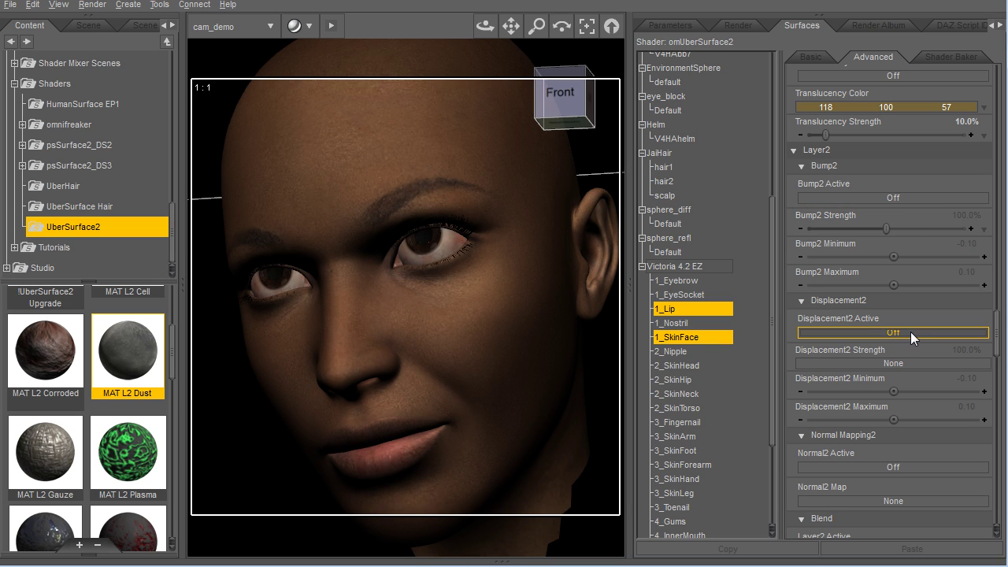
pyautogui.click(946, 330)
pyautogui.click(928, 330)
pyautogui.click(896, 200)
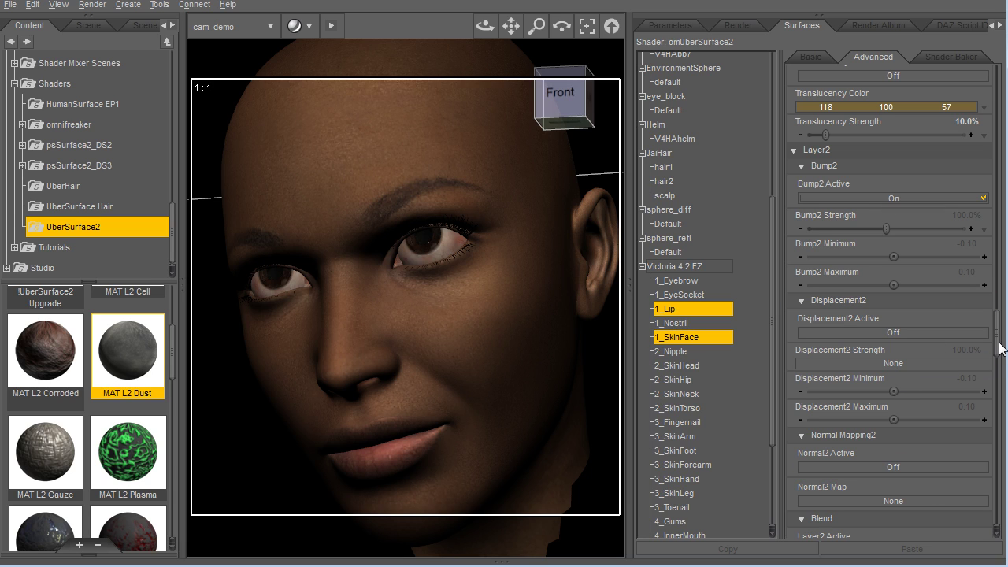
# Raise the Bump2 Strength to 200% and render the face.
pyautogui.moveTo(1001, 347); pyautogui.dragTo(996, 365)
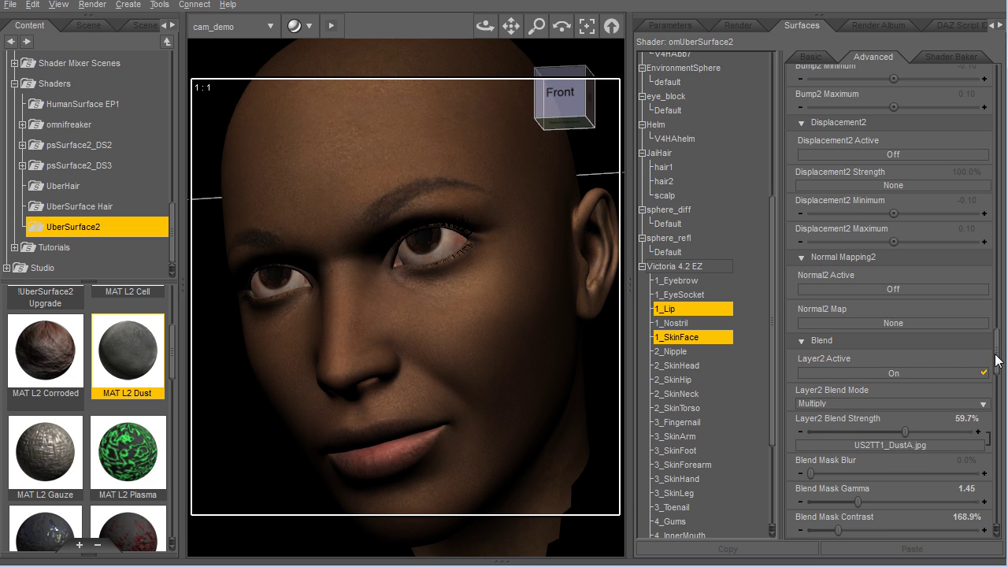
pyautogui.scroll(-3, 994, 363)
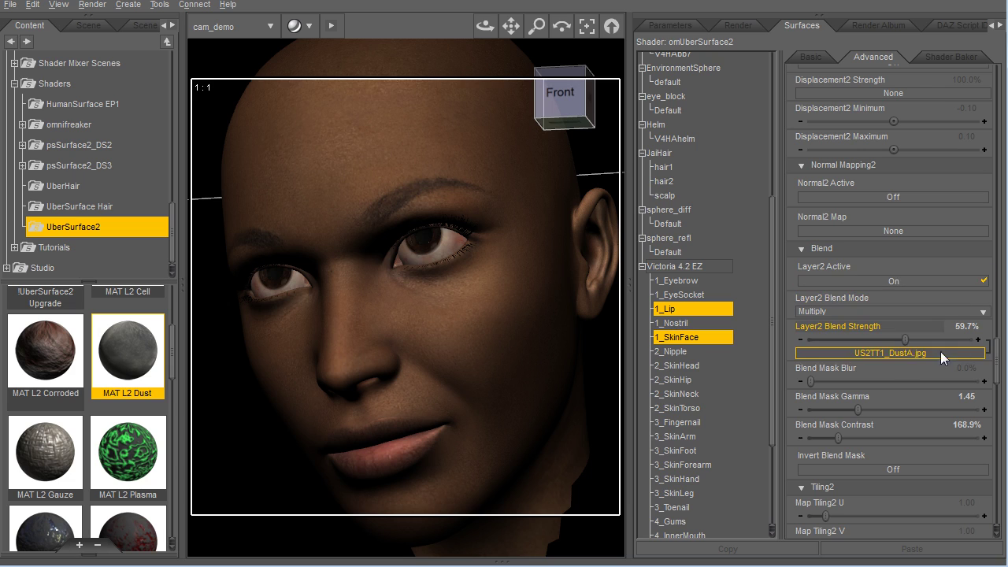
pyautogui.scroll(9, 998, 358)
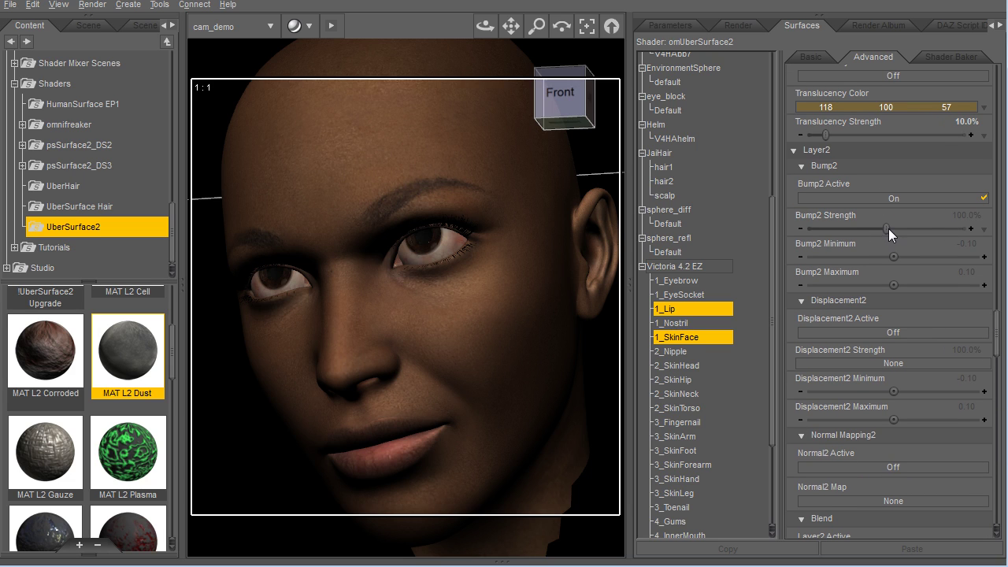
pyautogui.moveTo(888, 228); pyautogui.dragTo(963, 228)
pyautogui.hotkey('ctrl', 'r')
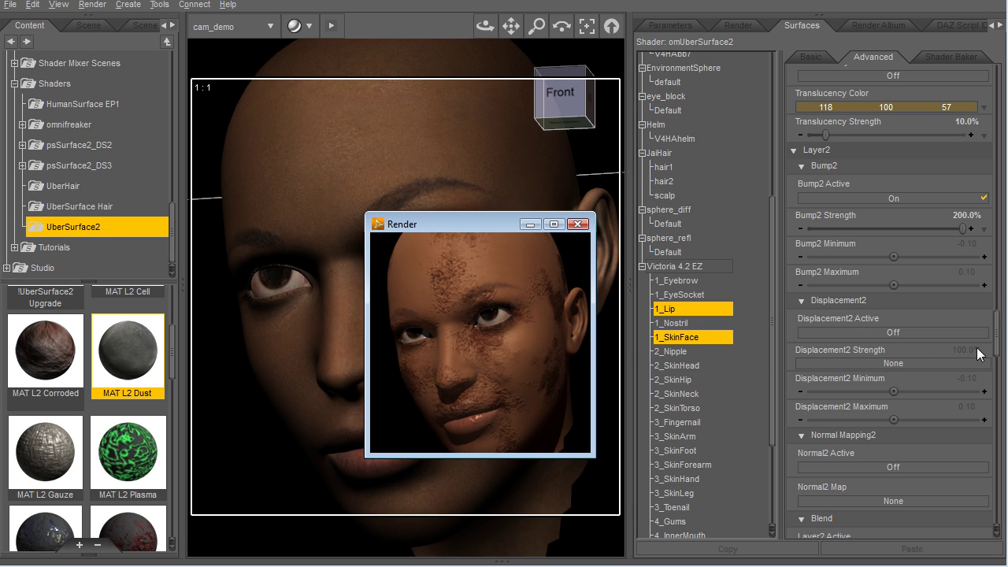
# Reset the Blend Mask Contrast and Blend Mask Gamma to their defaults and set the Layer2 Blend Strength to 100%.
pyautogui.moveTo(994, 347); pyautogui.dragTo(993, 372)
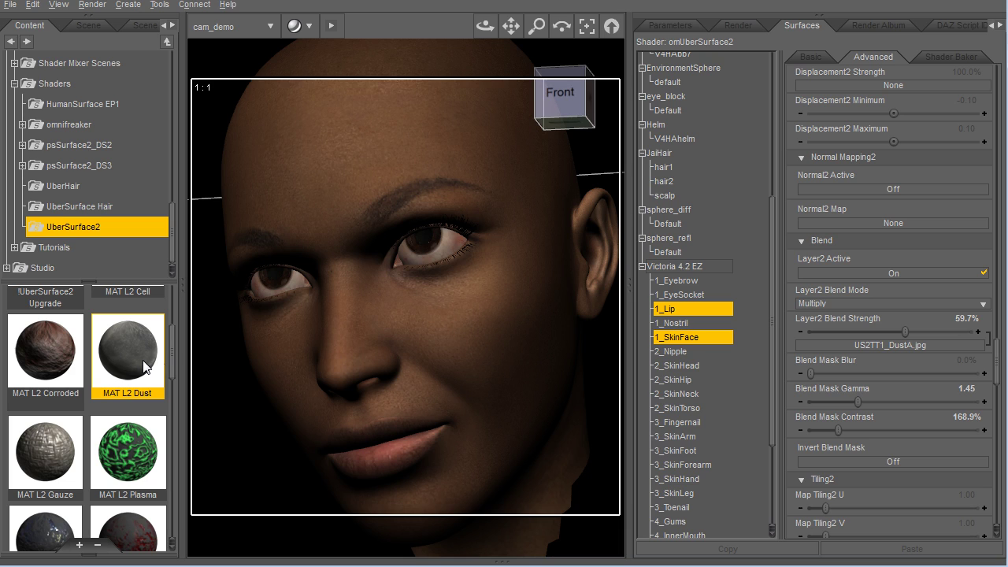
pyautogui.scroll(-3, 171, 366)
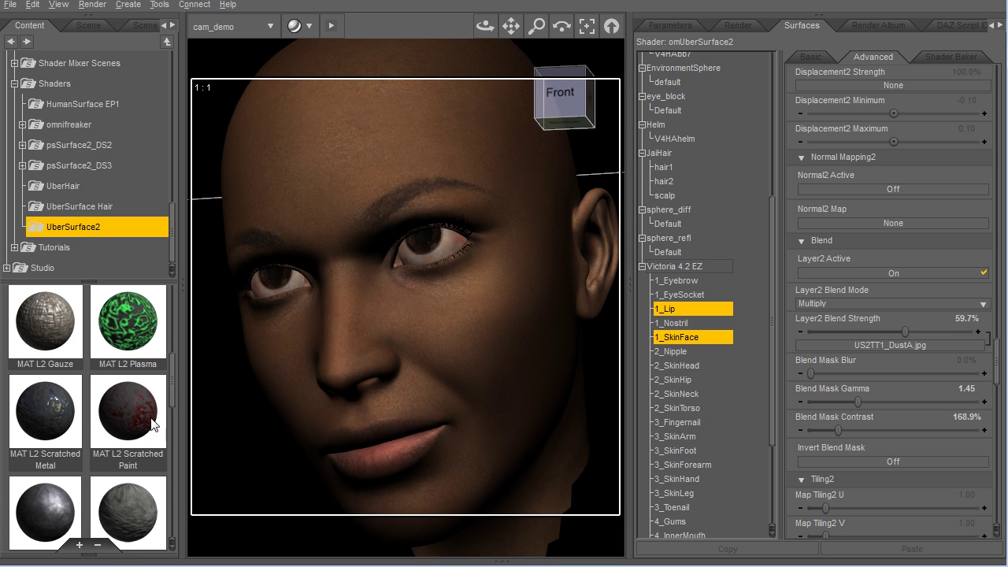
pyautogui.scroll(-2, 175, 365)
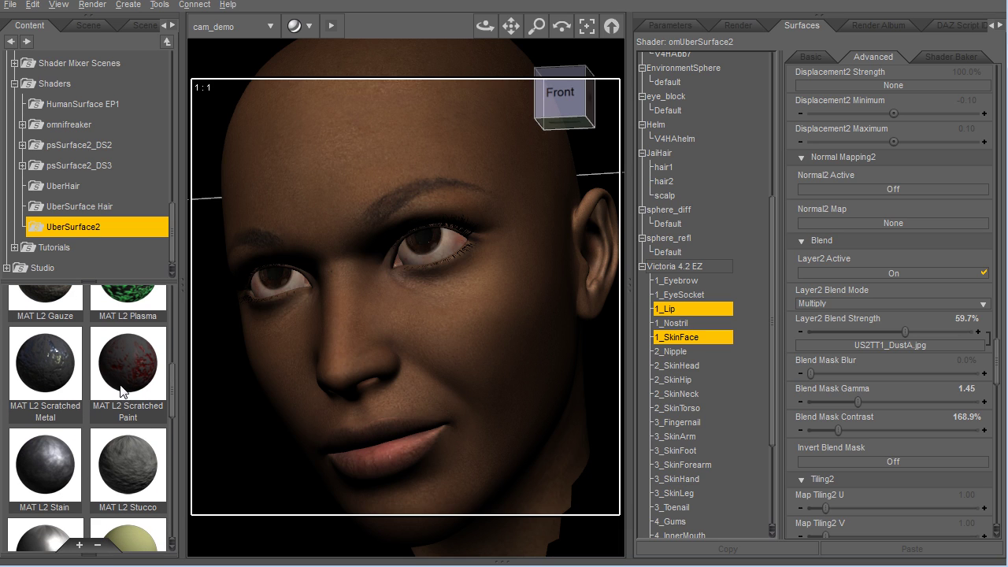
pyautogui.keyDown('alt'); pyautogui.click(963, 418); pyautogui.keyUp('alt')
pyautogui.keyDown('alt'); pyautogui.click(965, 388); pyautogui.keyUp('alt')
pyautogui.moveTo(905, 331); pyautogui.dragTo(996, 334)
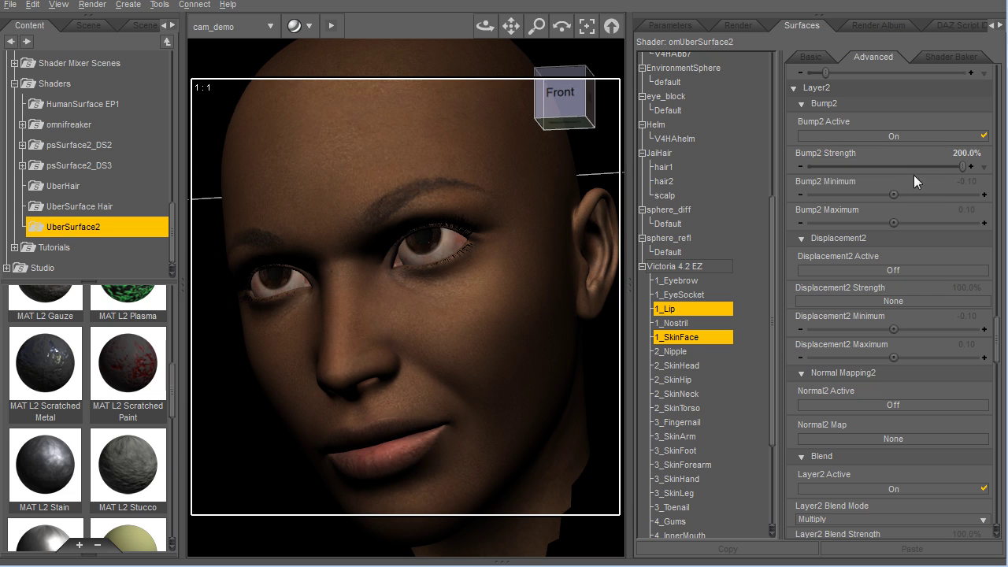
# Invert the second layer's bump by setting Bump2 Minimum to 0.10 and Bump2 Maximum to -0.10, and render the face.
pyautogui.click(967, 183)
pyautogui.write('0.1')
pyautogui.press('Return')
pyautogui.click(968, 211)
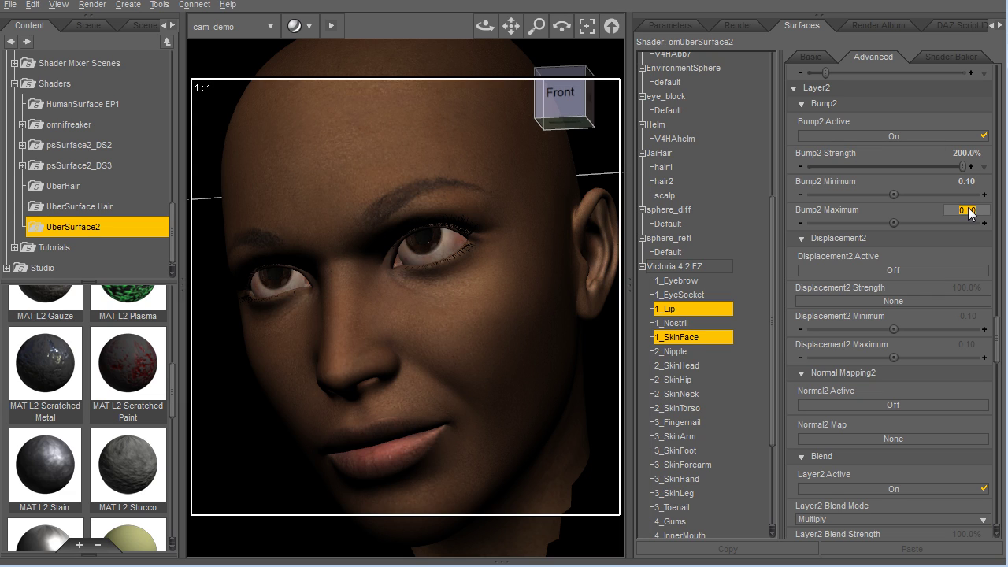
pyautogui.press('BackSpace')
pyautogui.write('-0.1')
pyautogui.press('Return')
pyautogui.hotkey('ctrl', 'r')
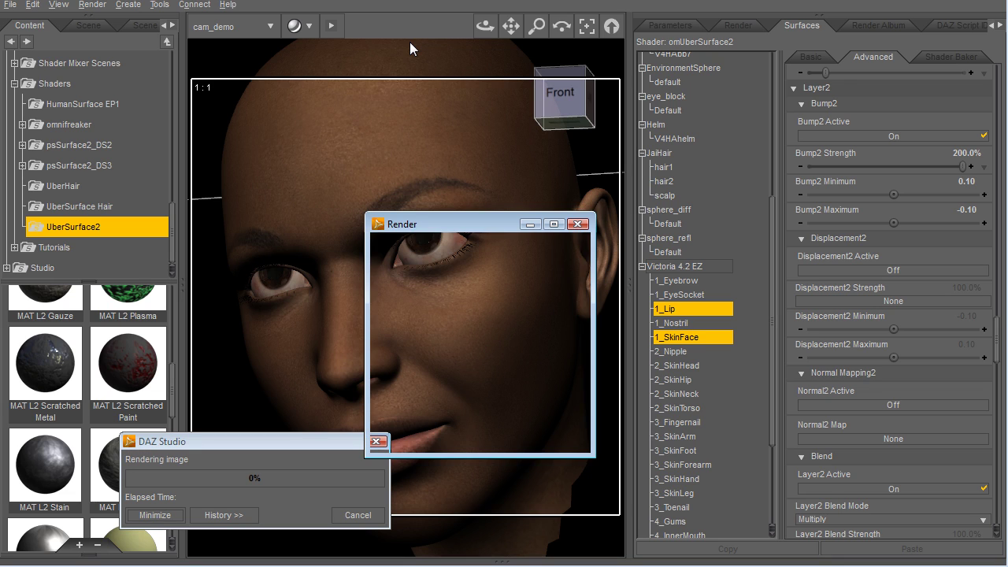